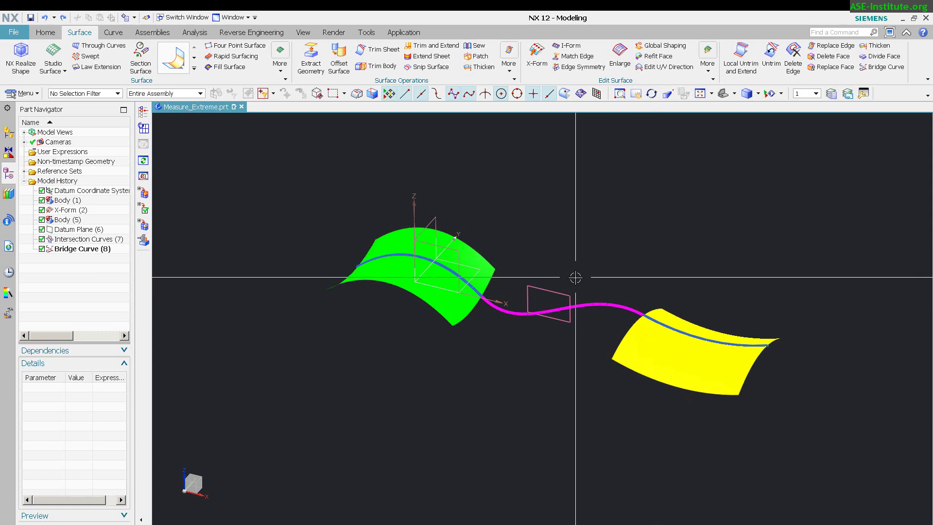
Step: Reverse the offset direction of the datum plane that cuts the green and yellow surfaces
double_click(555, 290)
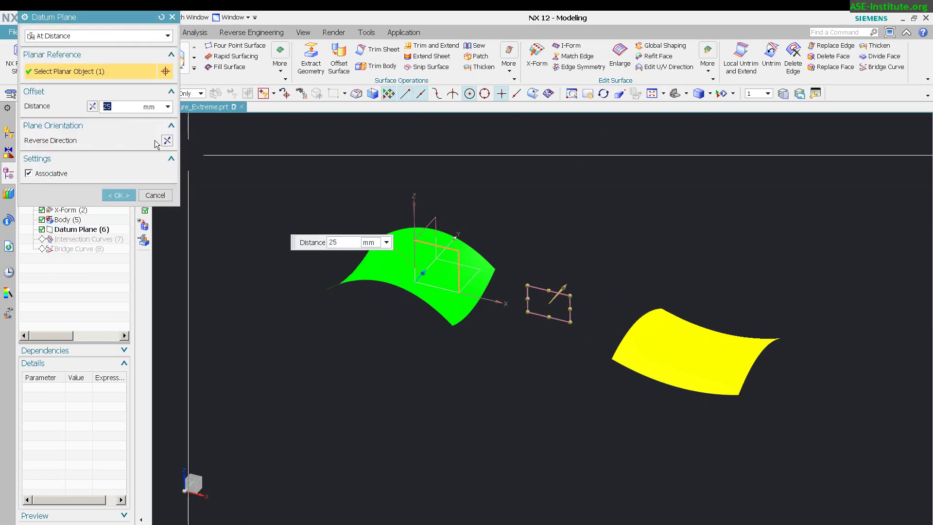
click(166, 140)
click(113, 194)
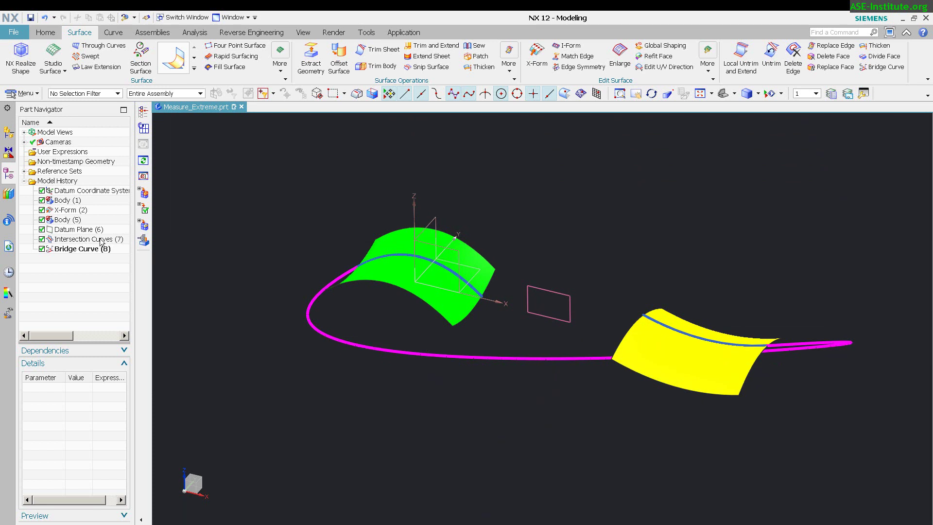
Step: Delete the magenta bridge curve that joins the two surfaces' intersection curves
click(437, 259)
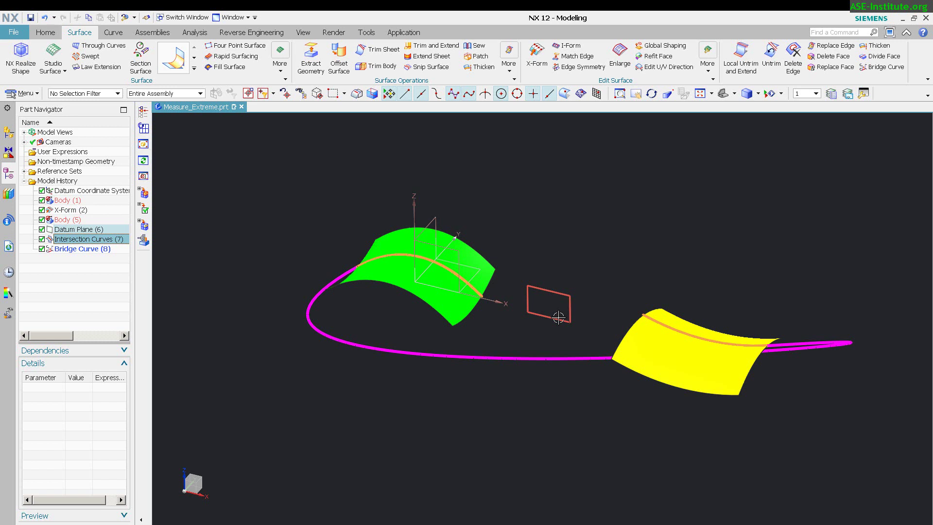
key(Escape)
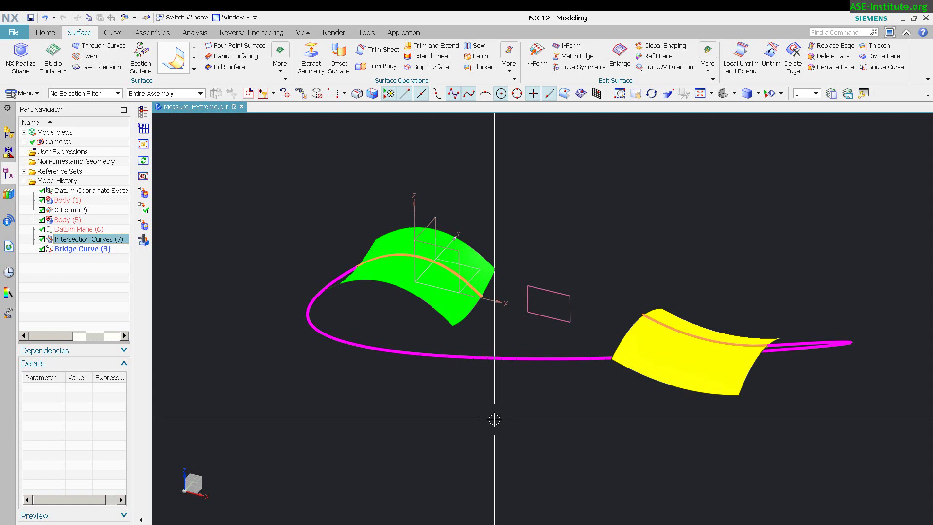
right_click(534, 358)
click(557, 280)
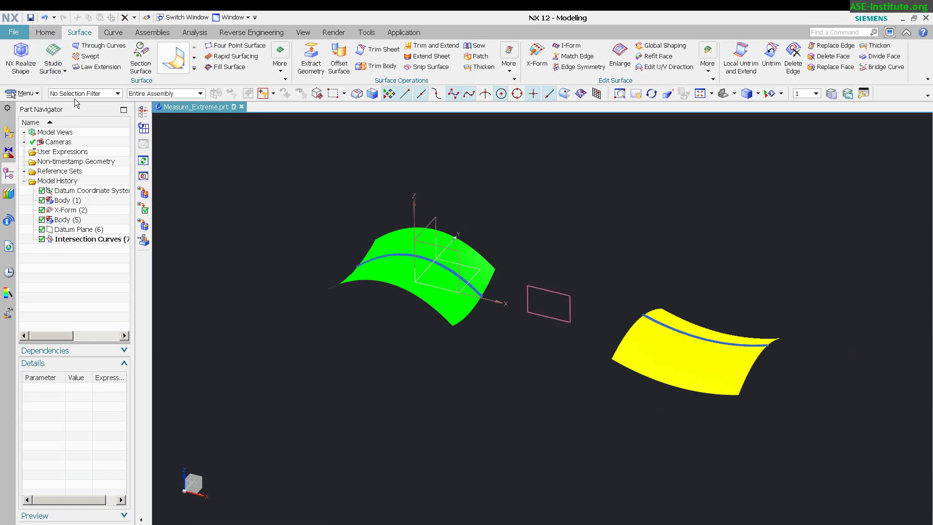
Step: Create an associative 3D Extreme Point measurement on the green surface's intersection curve, using the X axis as primary vector
click(195, 32)
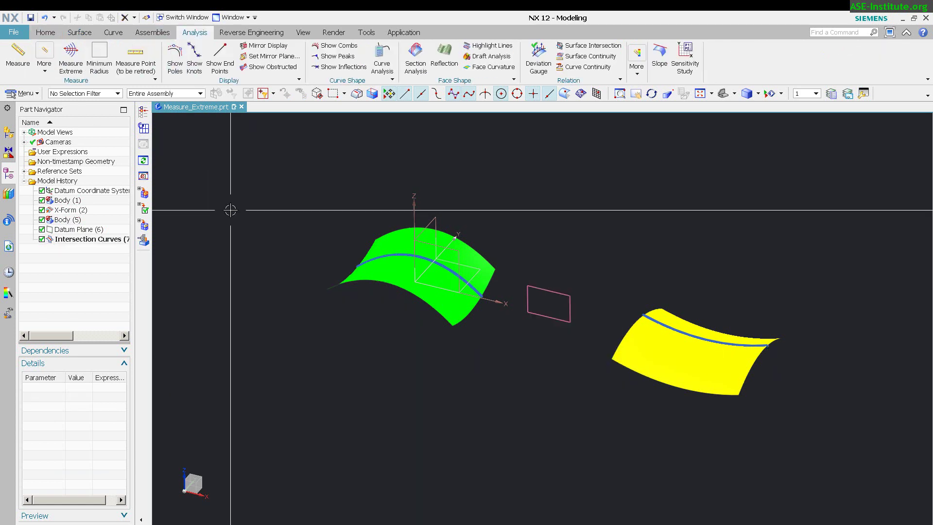
click(71, 60)
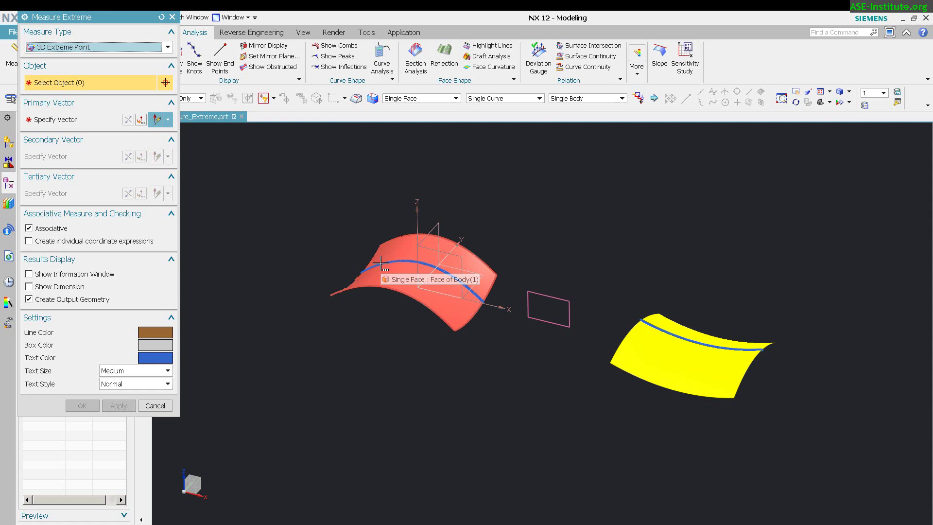
click(380, 263)
click(439, 281)
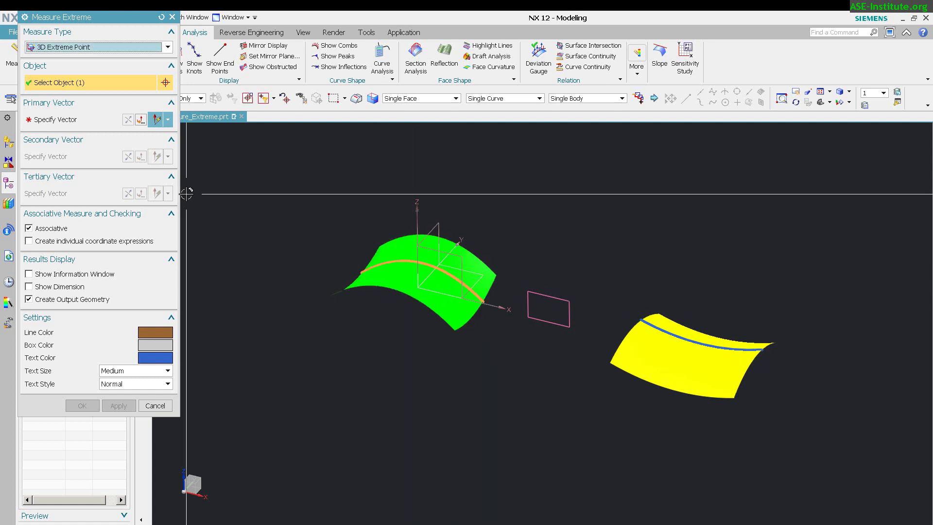
click(73, 124)
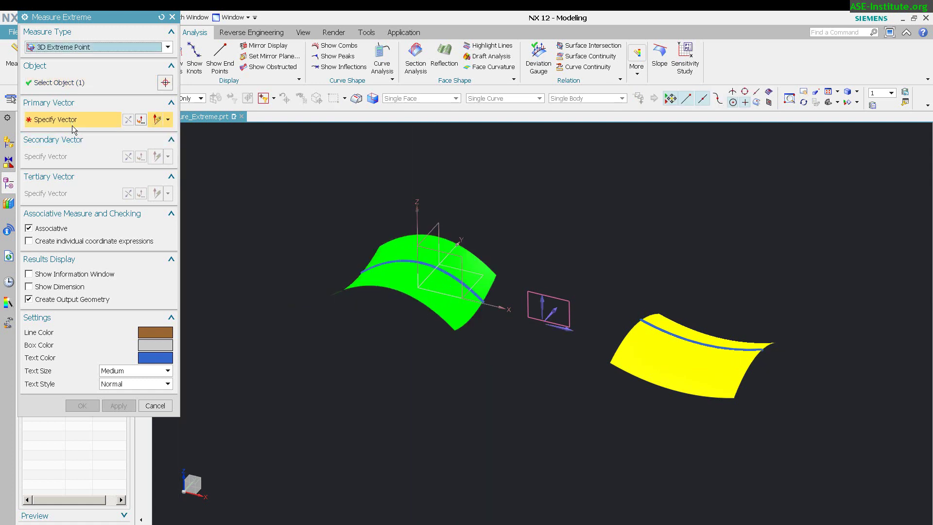
click(502, 306)
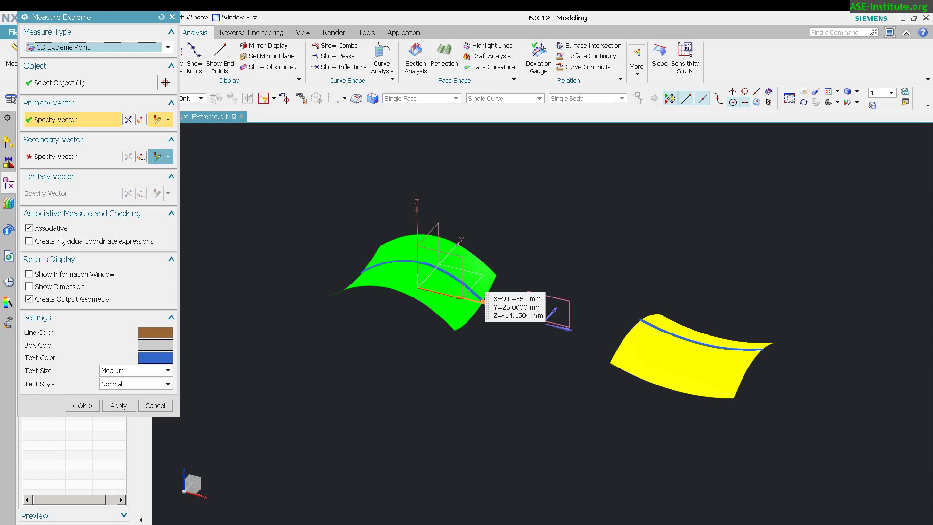
click(130, 50)
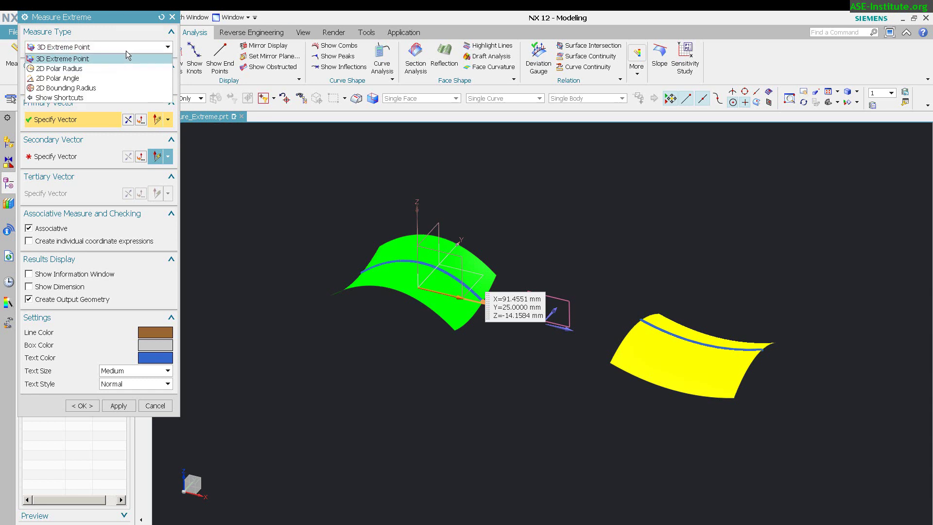
click(121, 47)
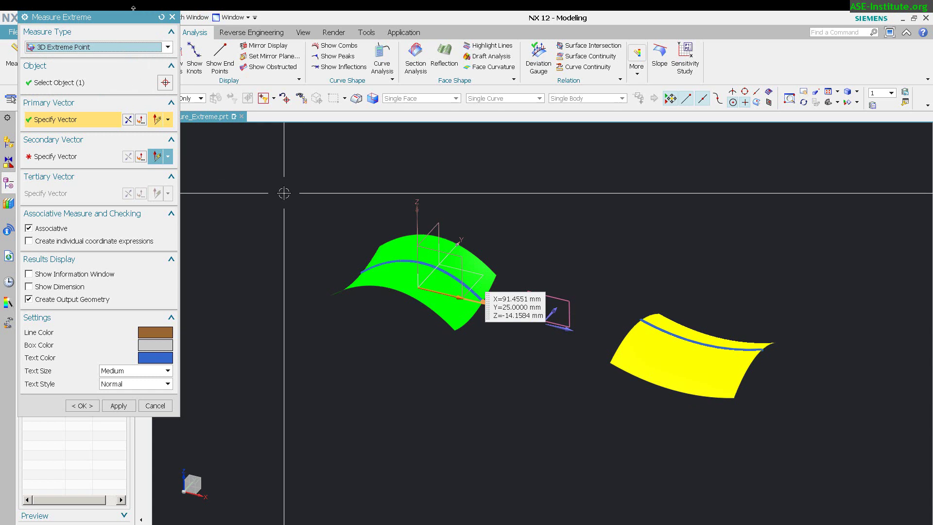
click(104, 405)
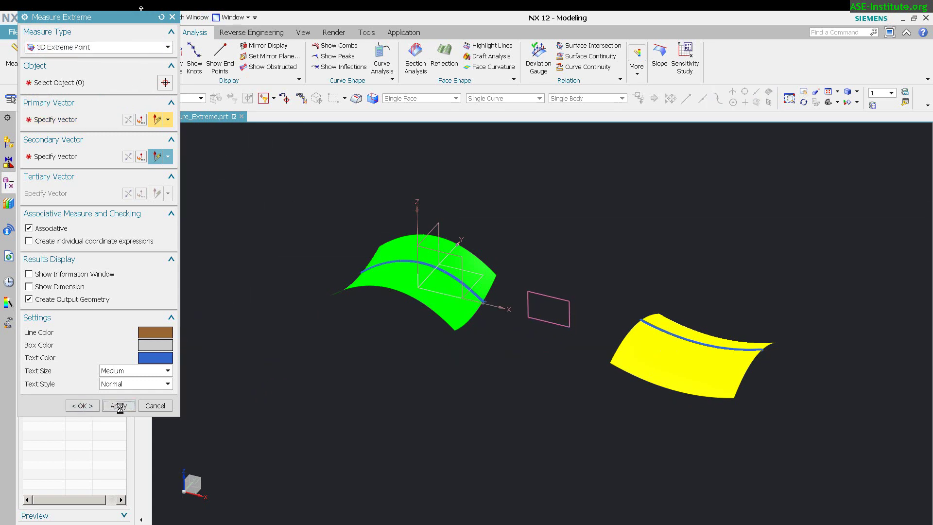
Step: Create a second 3D Extreme Point measurement on the yellow surface's intersection curve, with the X axis reversed as primary vector
click(675, 339)
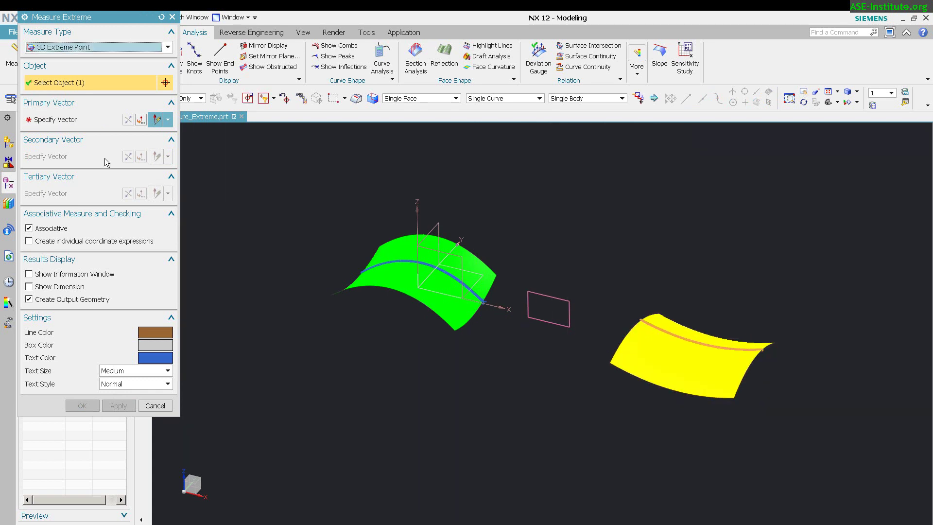
click(55, 119)
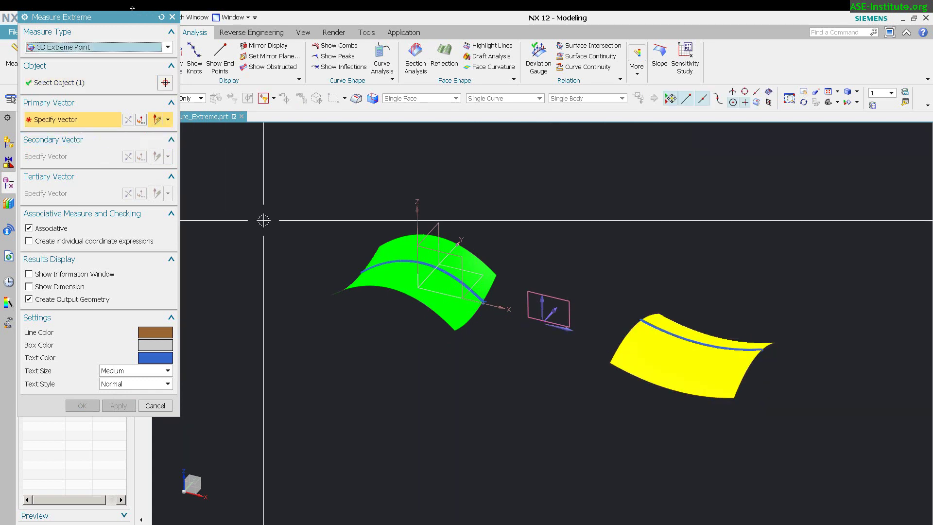
click(505, 309)
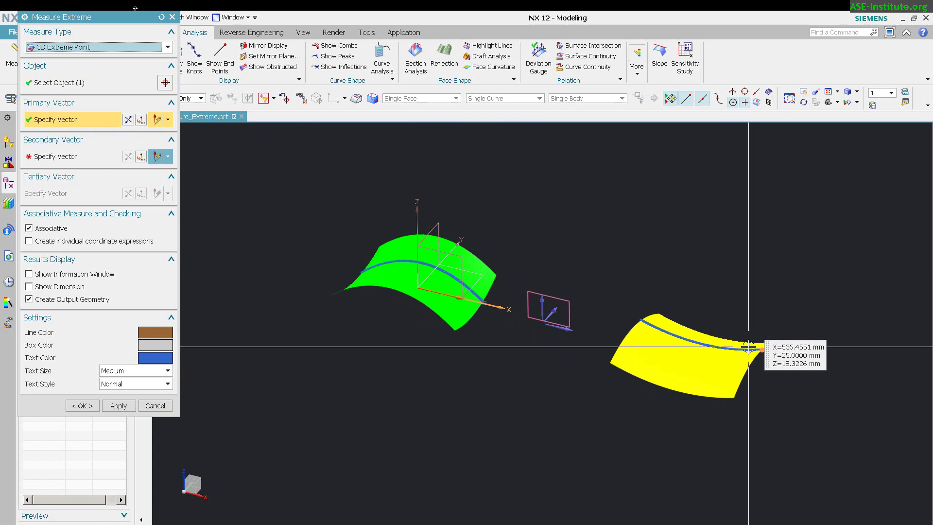
click(127, 120)
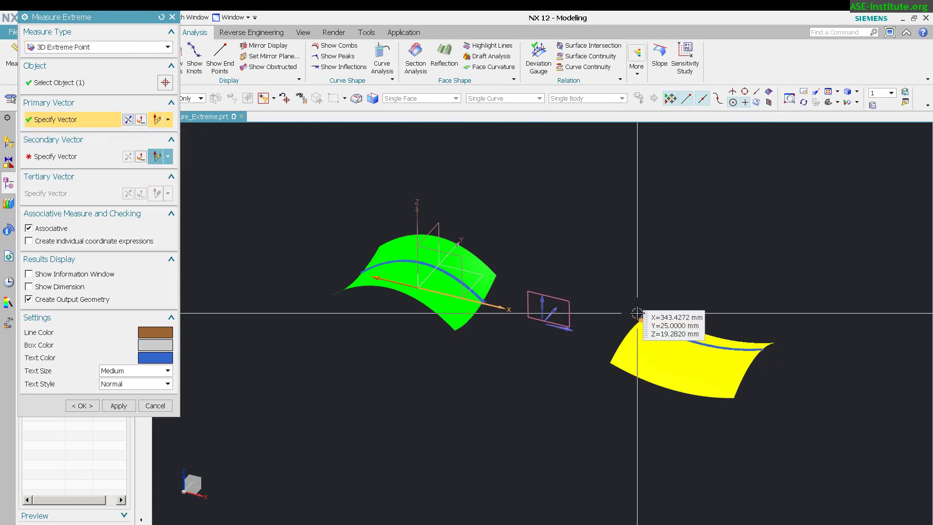
click(83, 405)
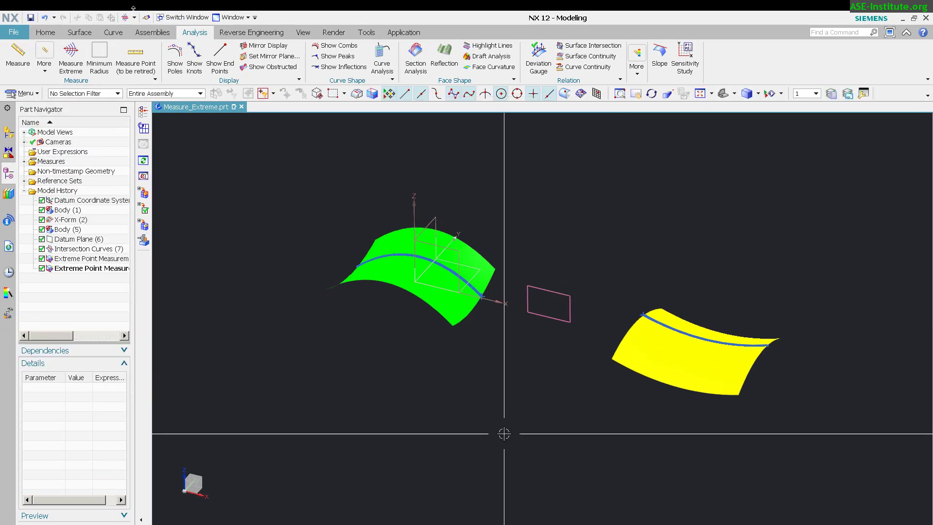
Step: Start a Bridge Curve with the green surface's intersection curve as the start section
middle_drag(573, 369, 551, 241)
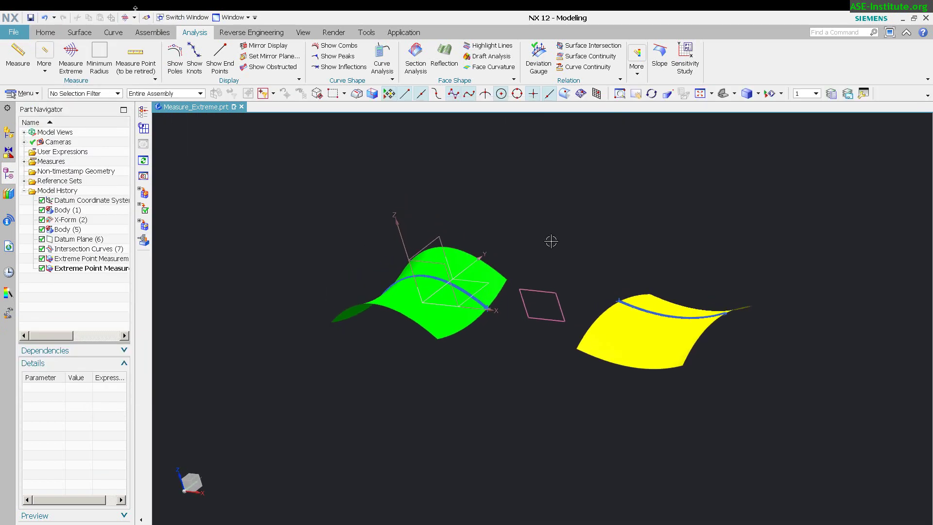
key(ctrl+alt+t)
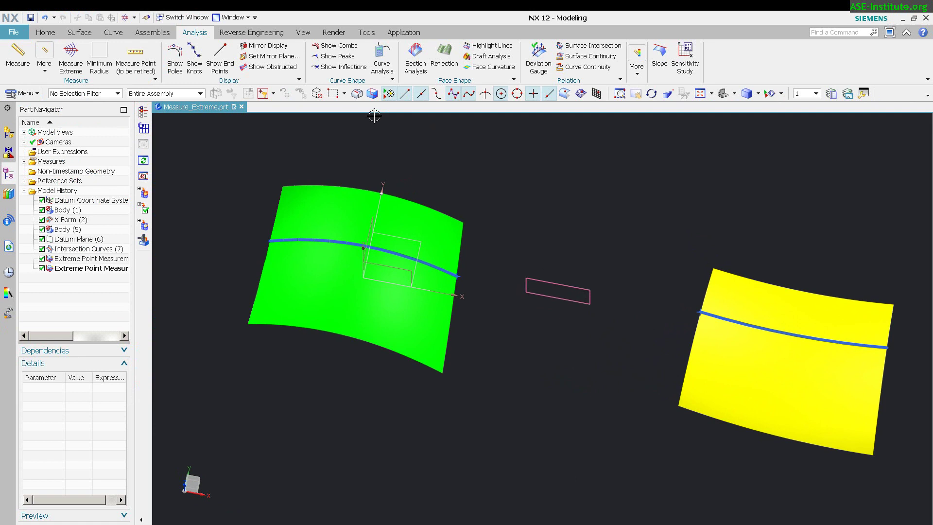
click(114, 32)
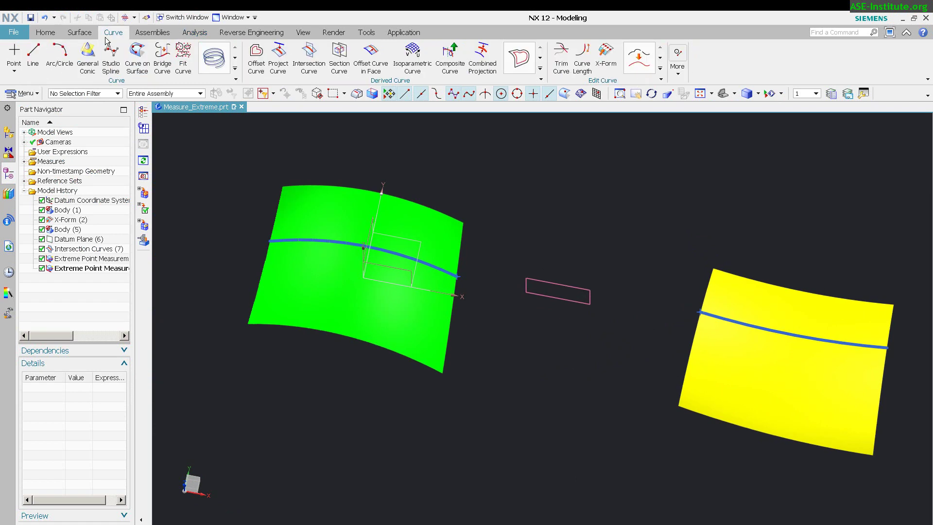
click(165, 70)
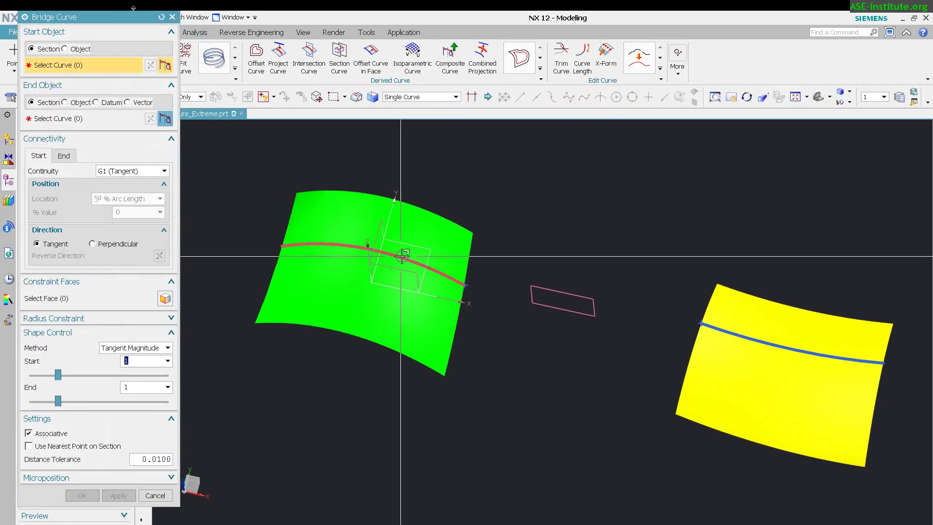
click(439, 273)
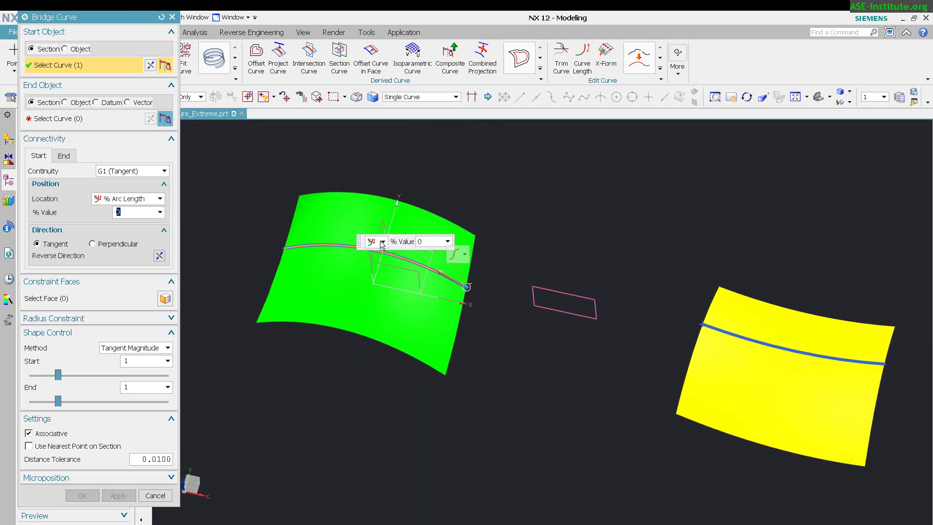
Step: Set the bridge curve's start position to 30% of the arc length
click(430, 246)
text(3)
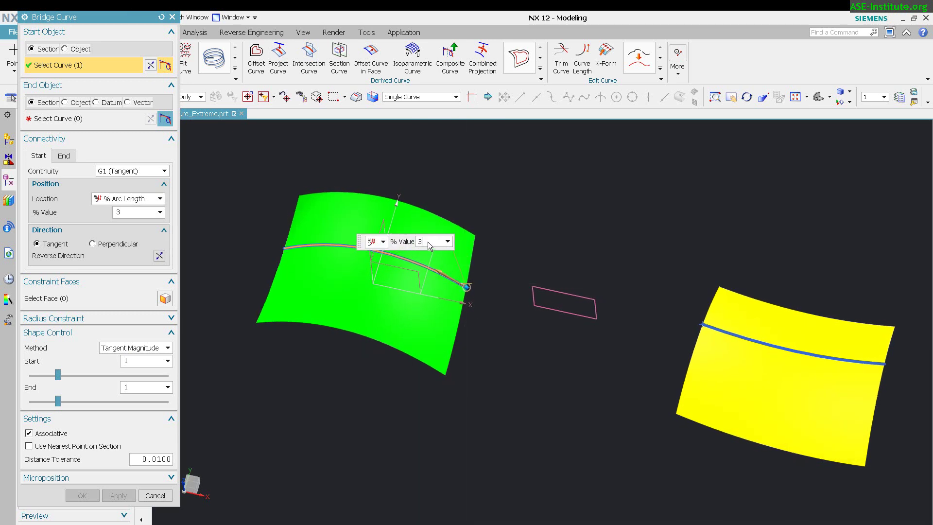
text(0)
key(Return)
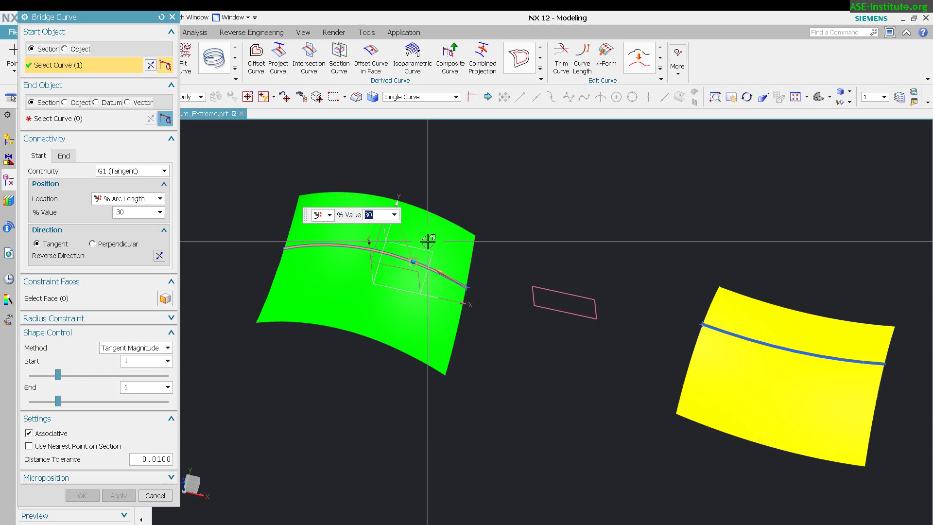
Step: Change the start location to Through Point and snap it to the existing extreme measurement point on the green surface's curve
click(330, 215)
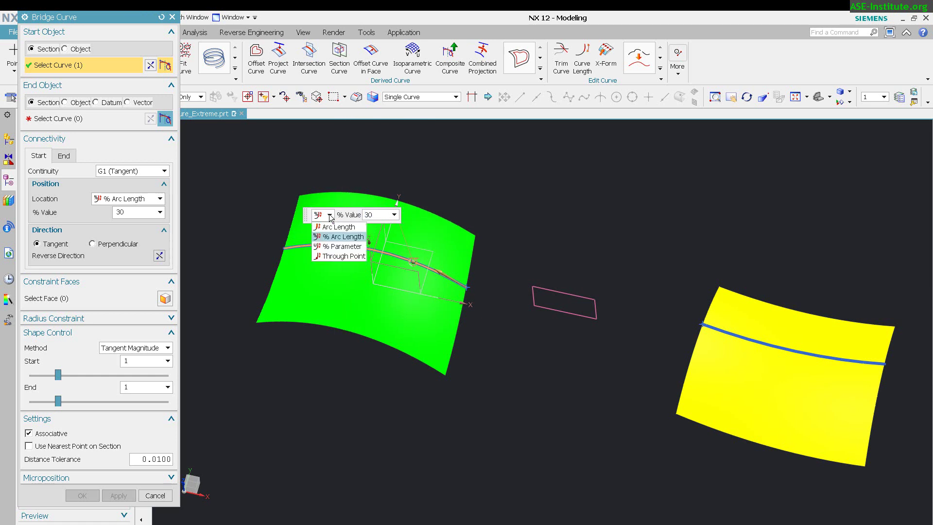
click(343, 256)
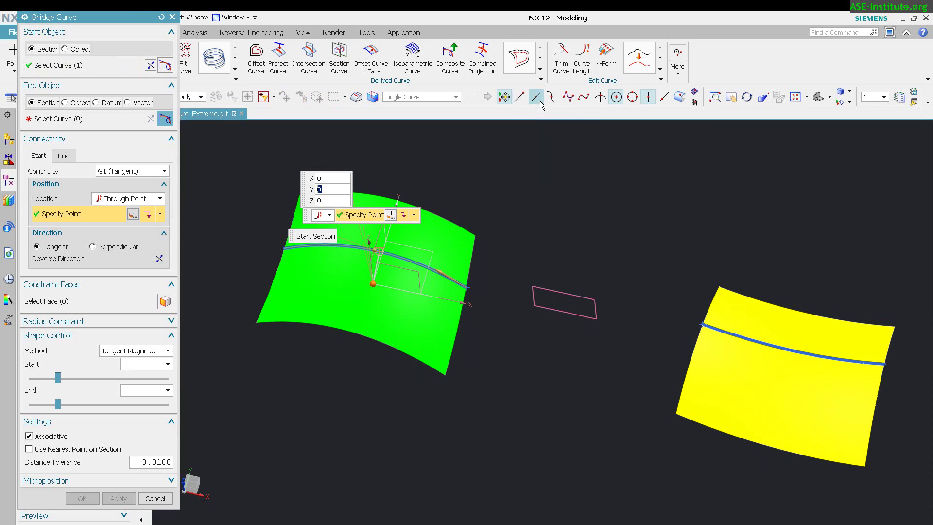
click(648, 98)
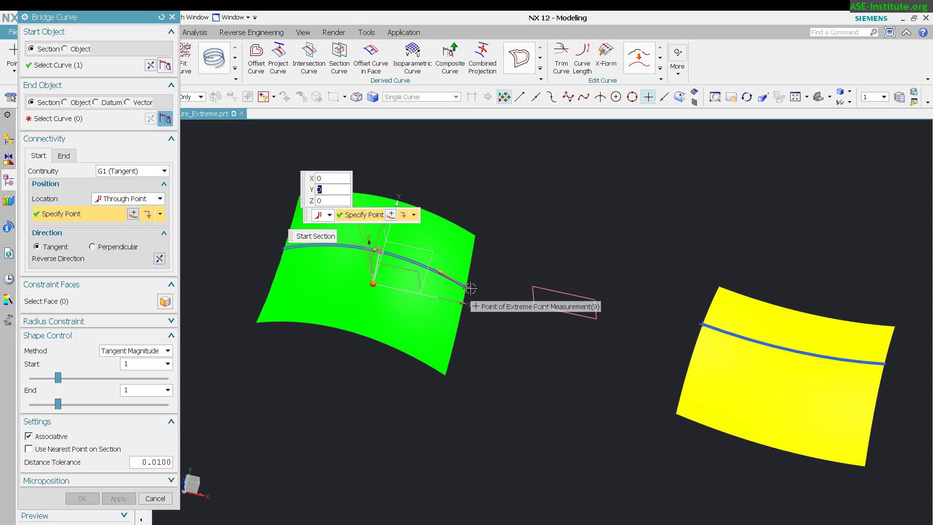
click(470, 289)
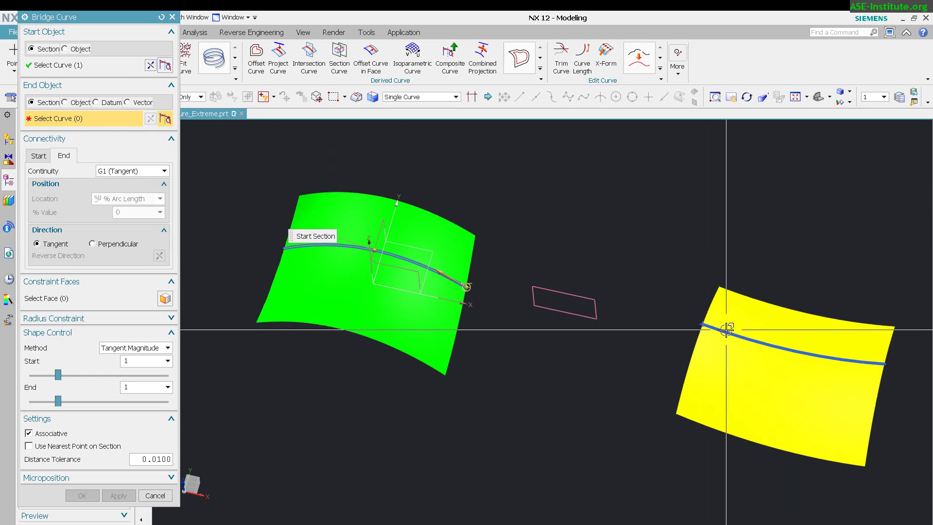
Step: Use the yellow surface's intersection curve as the end section and locate its end Through Point at that curve's extreme measurement point
click(707, 325)
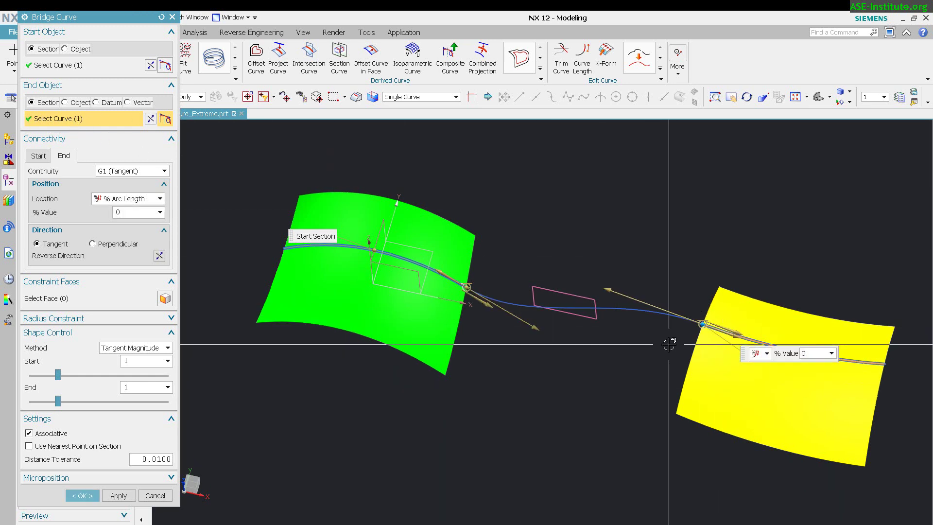
drag(703, 324, 768, 337)
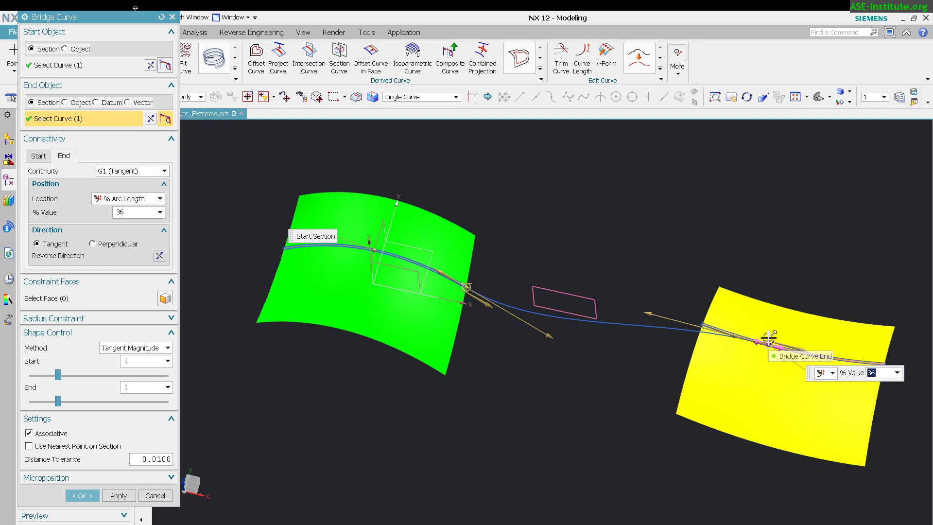
click(827, 372)
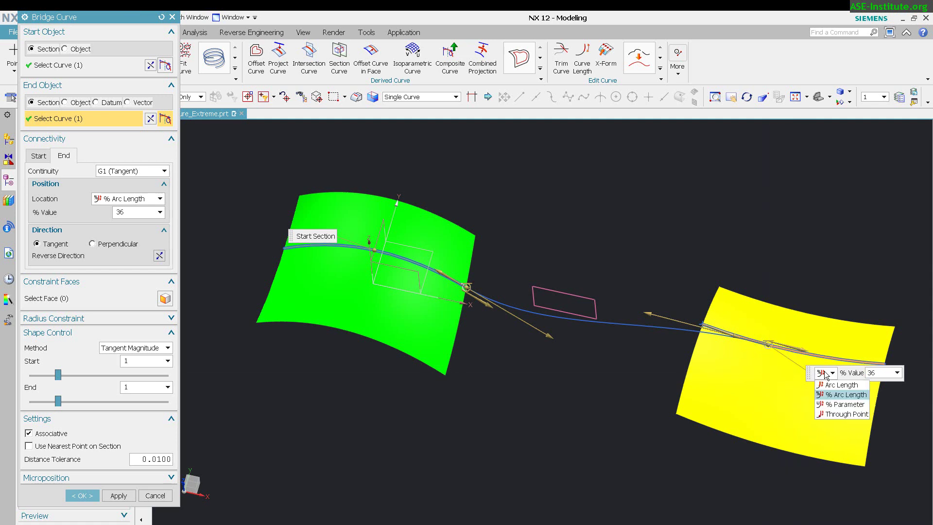
click(844, 413)
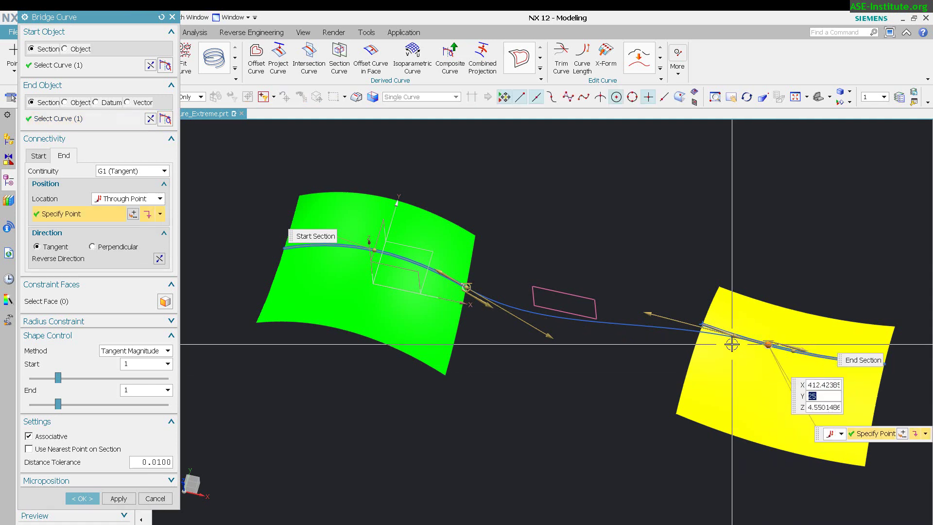
click(702, 324)
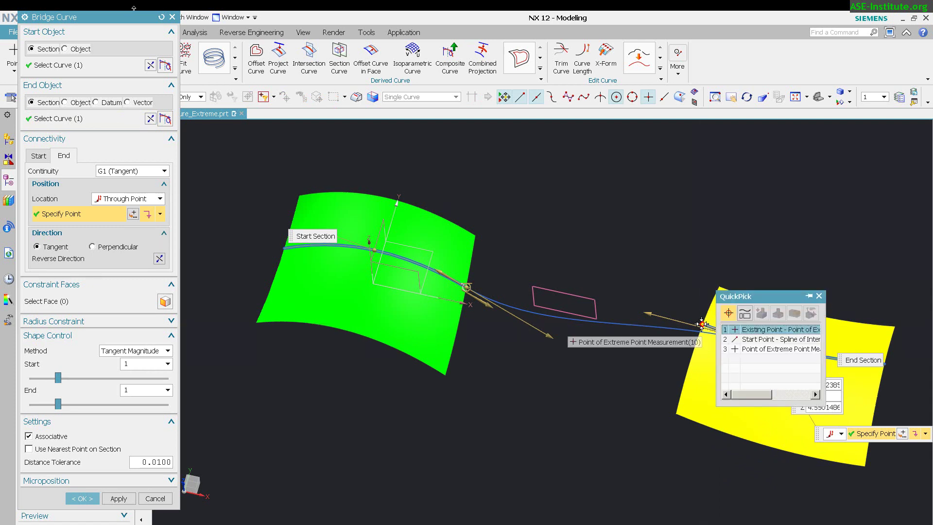
click(783, 350)
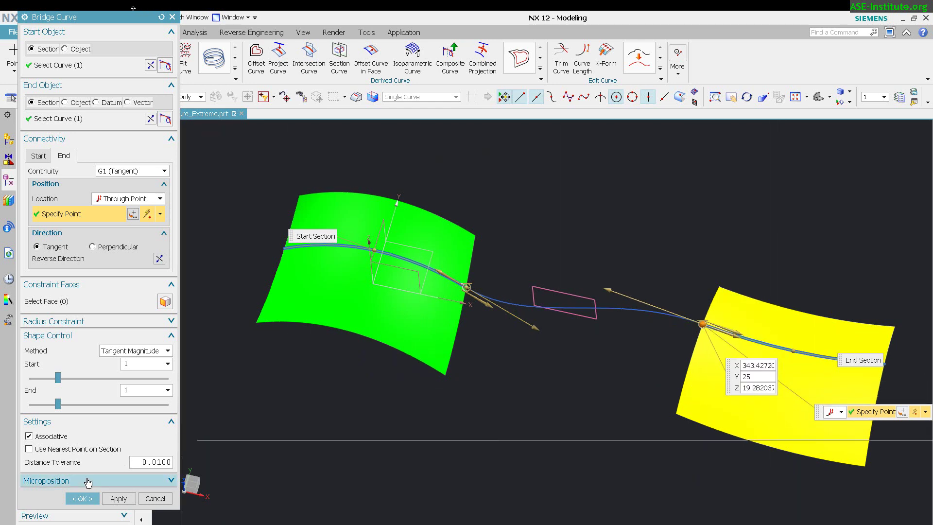
Step: Create the bridge curve and change its object display to magenta with a 1.40 mm line width
click(82, 498)
click(630, 307)
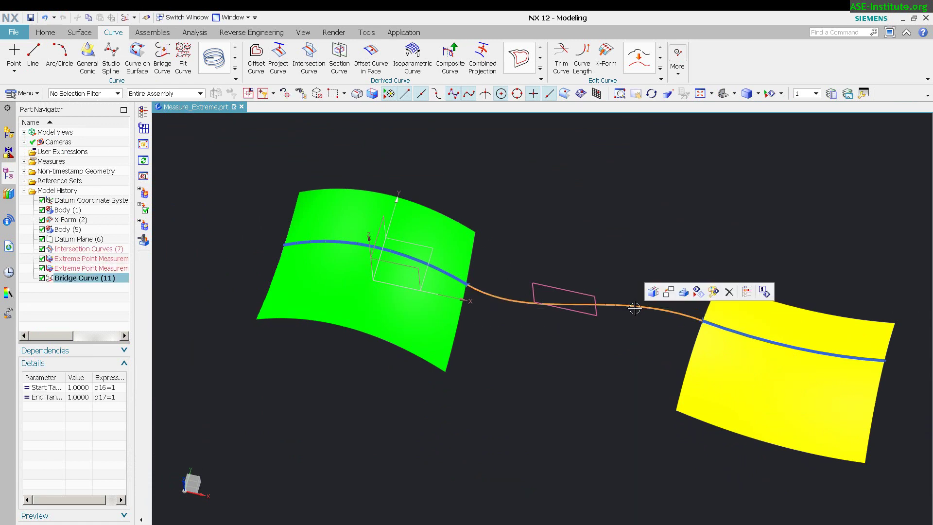
key(ctrl+j)
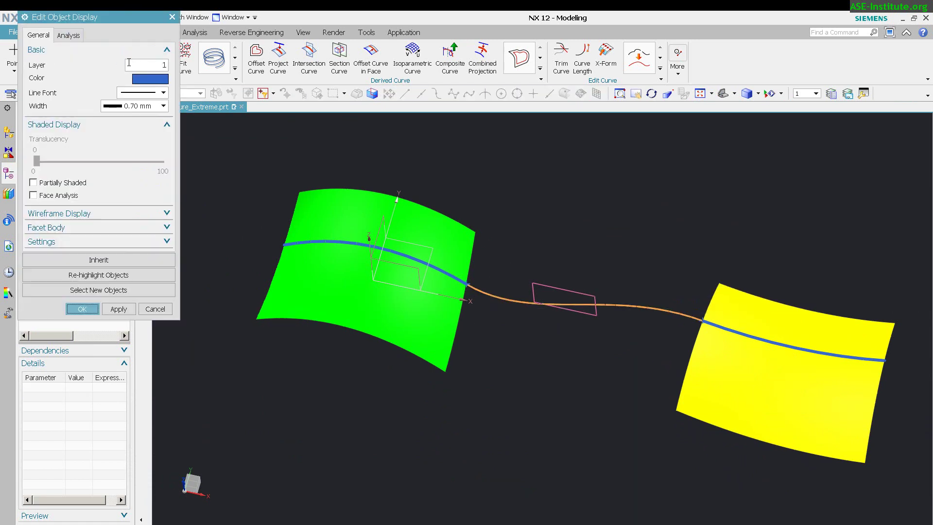
click(149, 79)
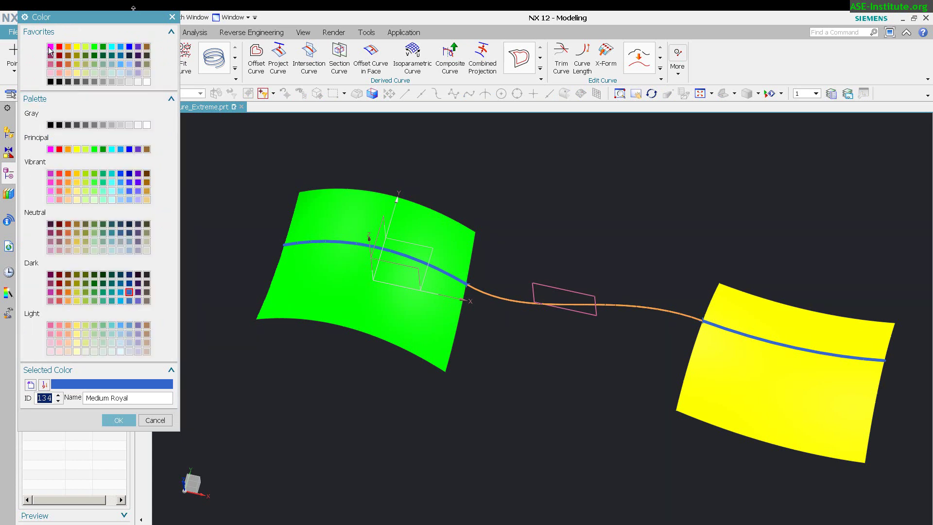
click(50, 47)
click(118, 419)
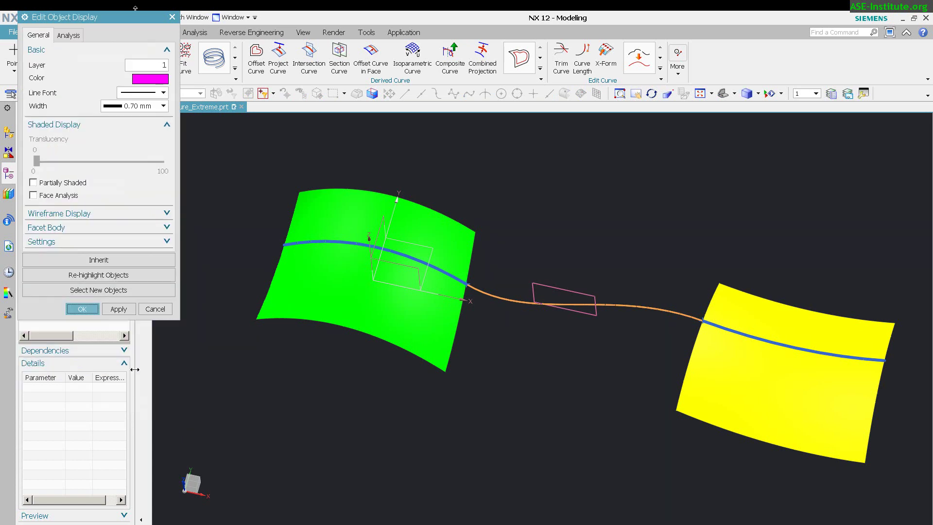
click(145, 105)
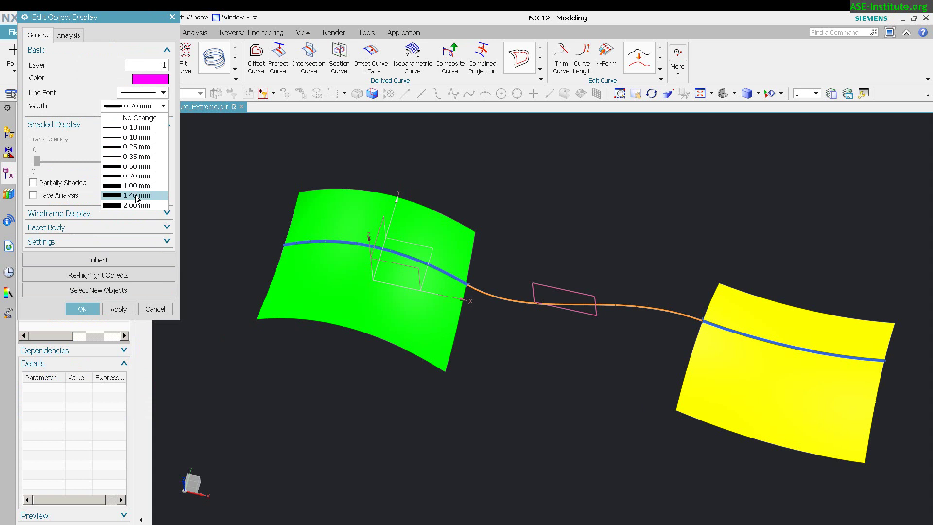
click(138, 199)
click(82, 309)
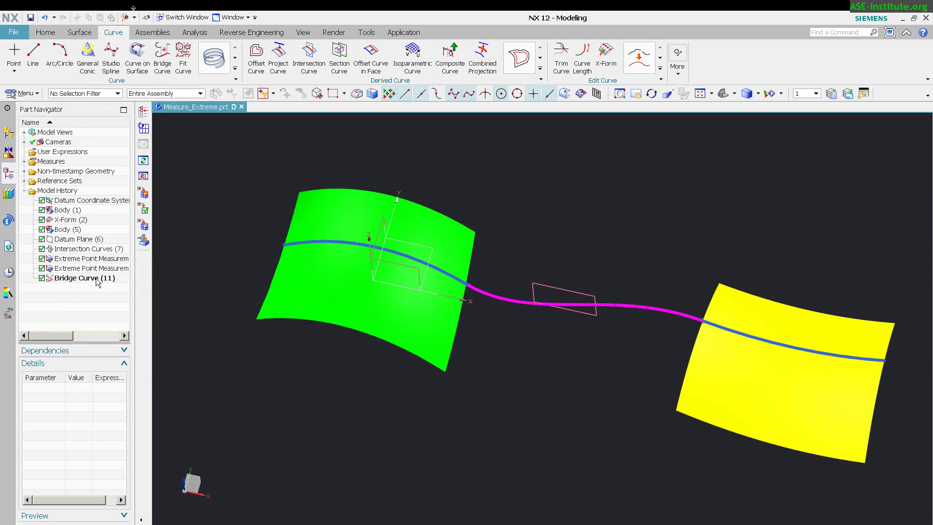
Step: Edit the datum plane between the two surfaces to reverse its plane orientation
double_click(74, 239)
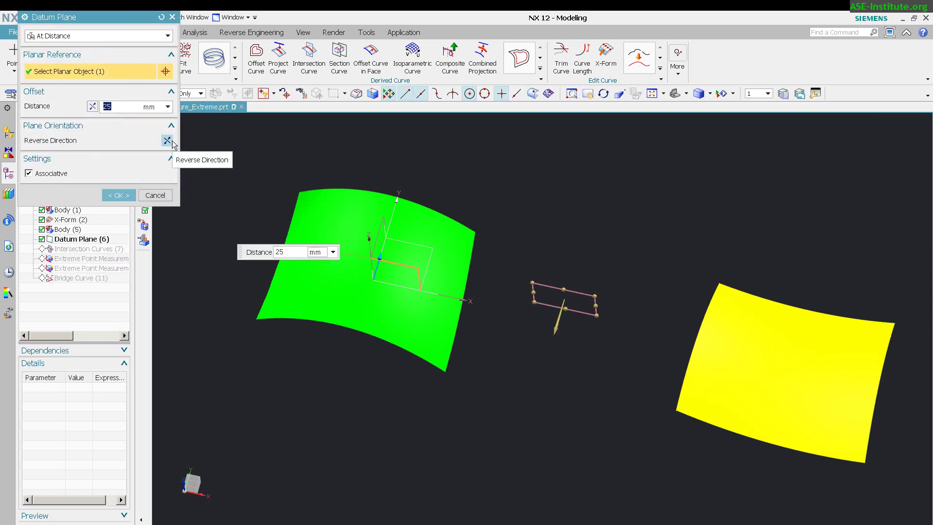
click(171, 141)
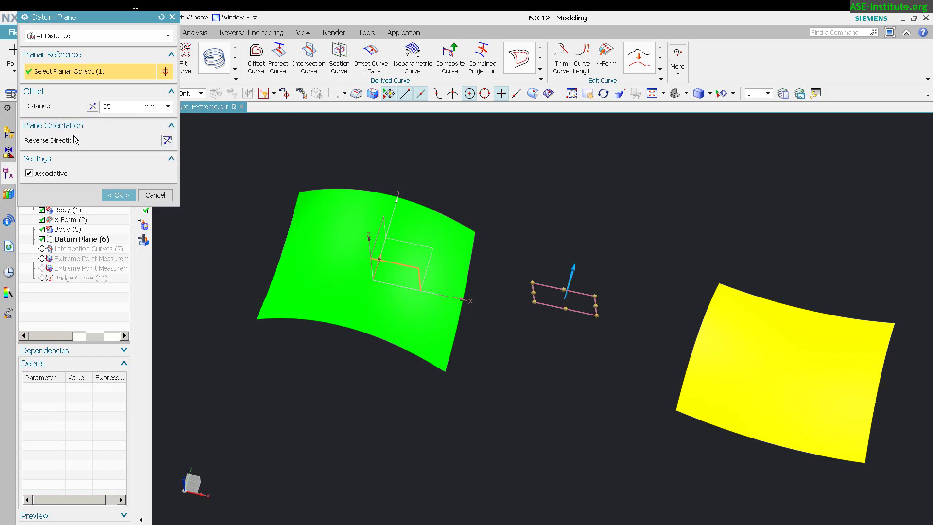
click(119, 195)
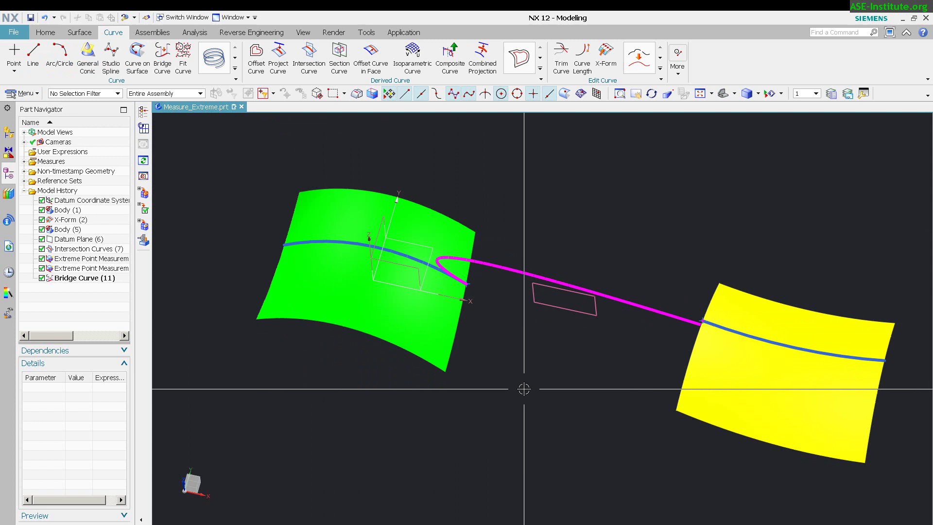
Step: Edit the bridge curve to reverse the direction of its start section on the green surface
key(ctrl+alt+f)
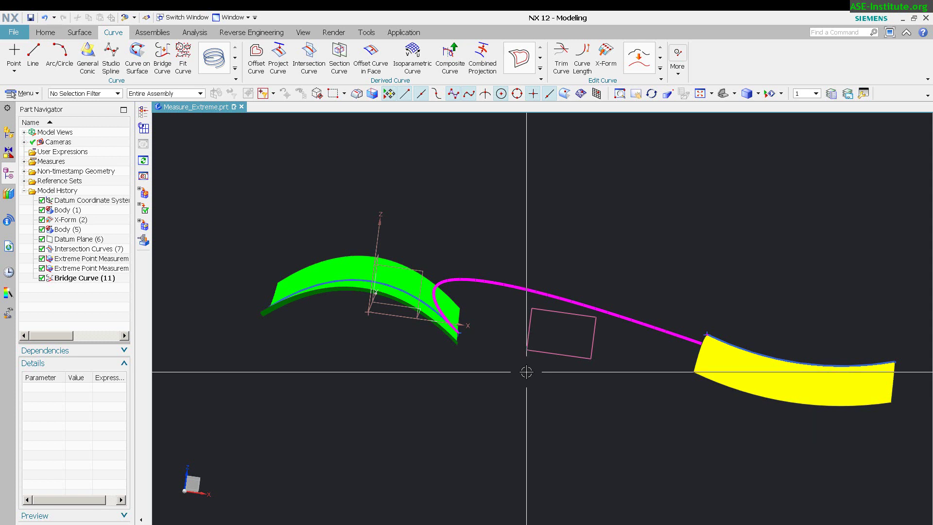
double_click(534, 292)
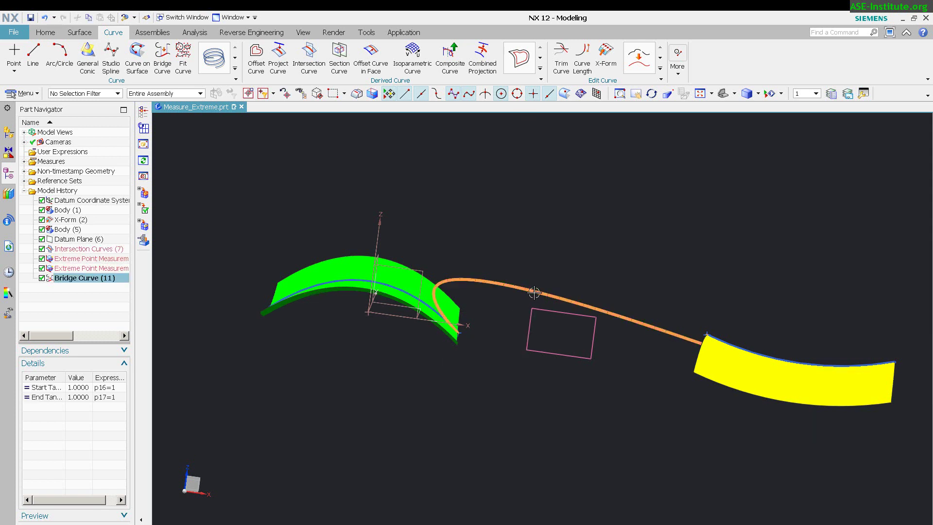
click(150, 65)
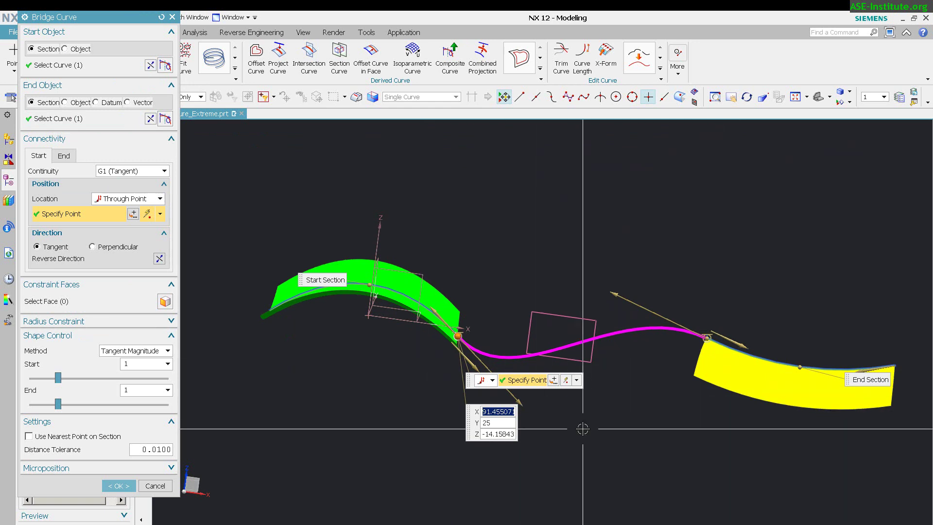
click(118, 484)
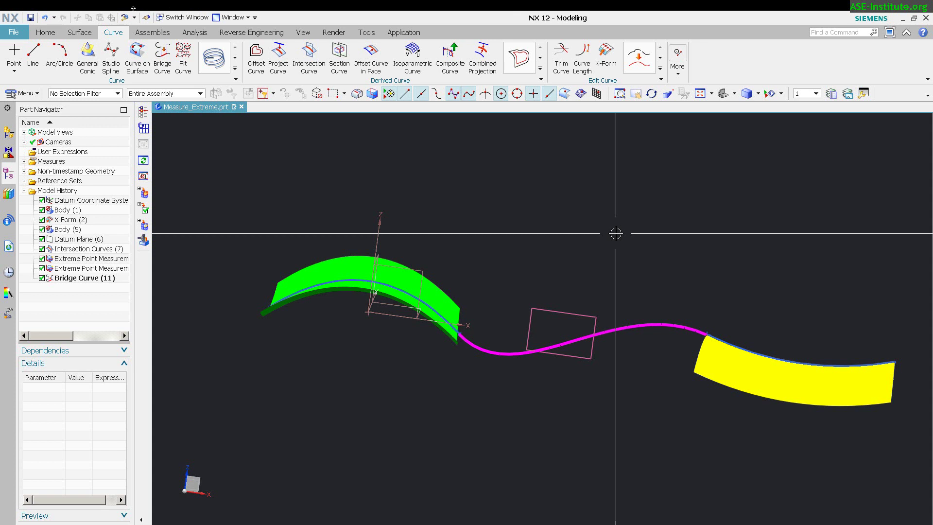
click(195, 32)
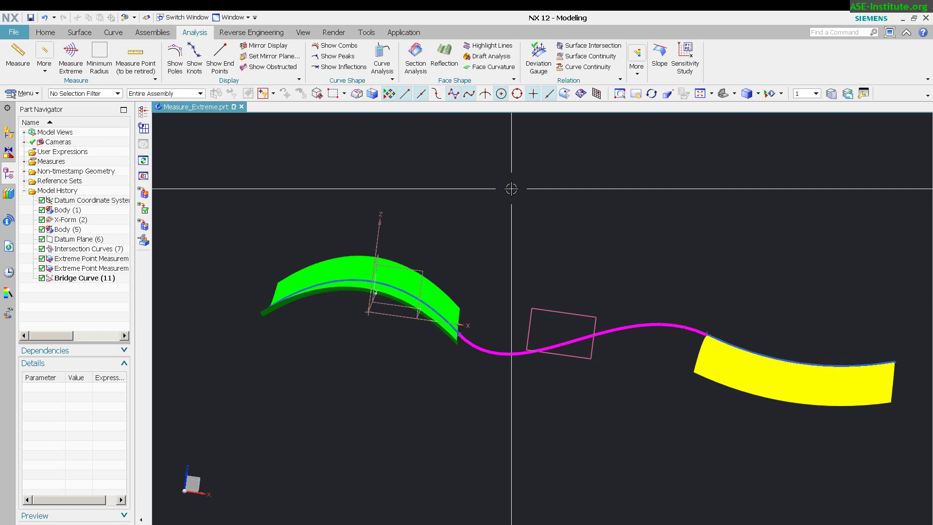
key(Home)
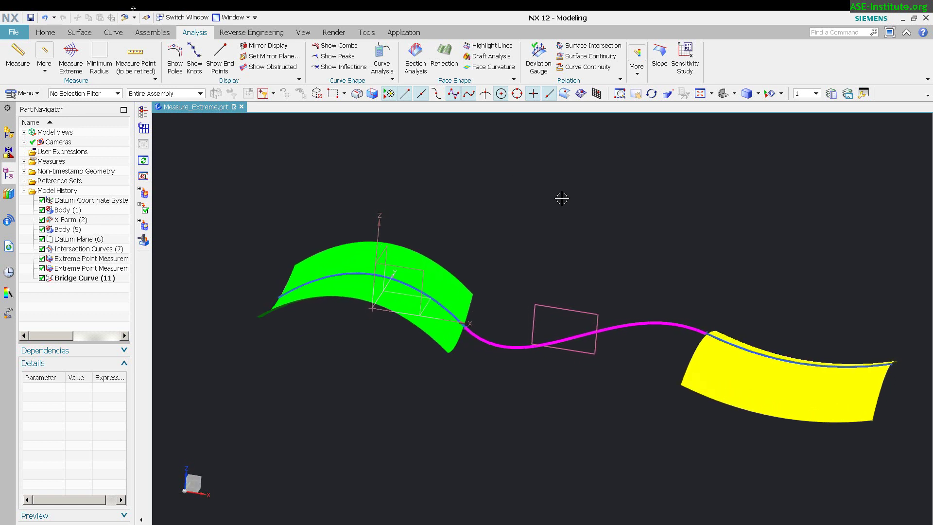